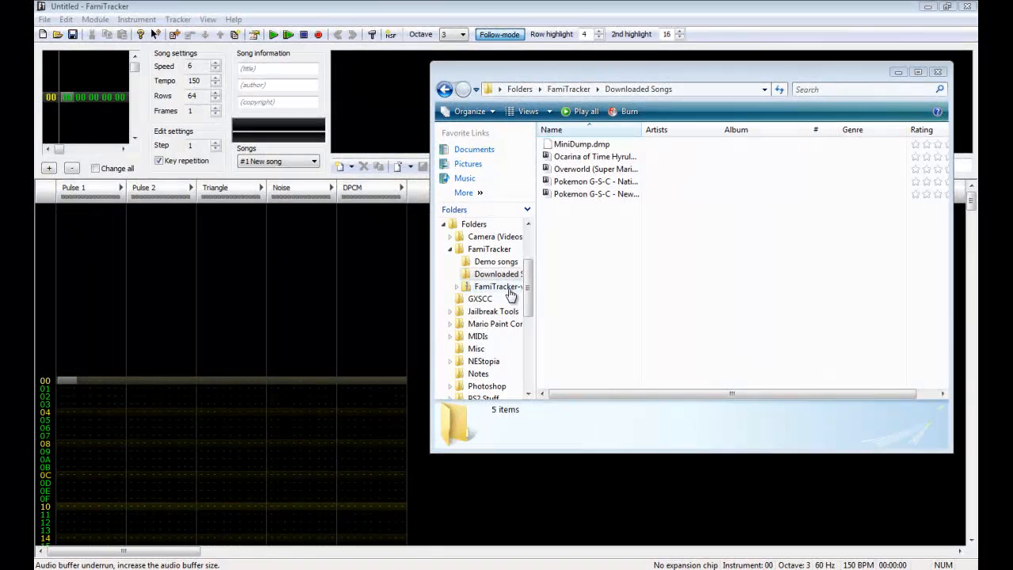
Bring the empty untitled FamiTracker module in front of the Explorer window
left_click(749, 8)
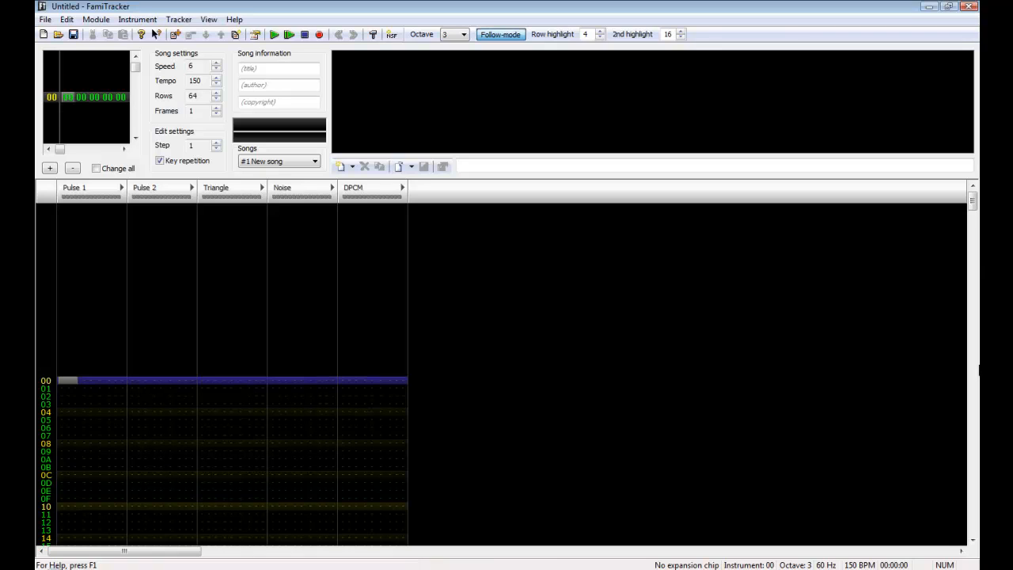
mouse_move(972, 199)
left_mouse_down()
mouse_move(973, 532)
mouse_move(972, 202)
left_mouse_up()
Switch back to the Downloaded Songs folder in Windows Explorer
key("alt+Tab")
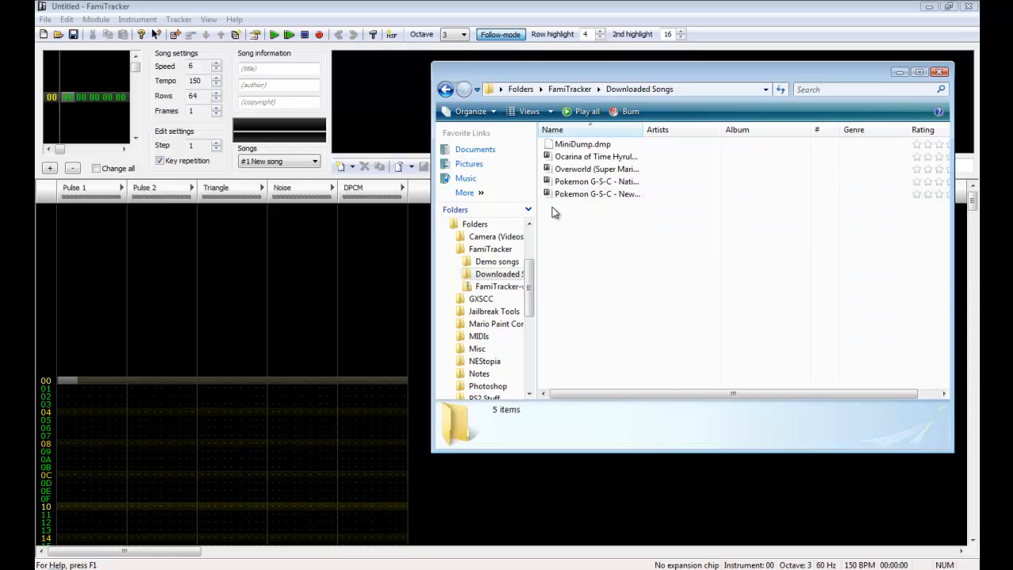
mouse_move(491, 300)
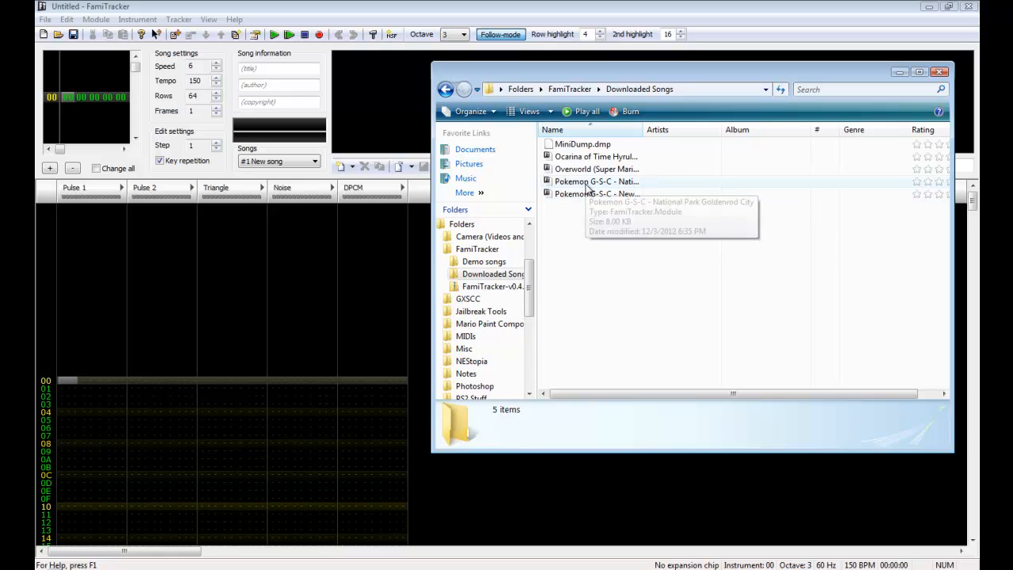
Load the Pokemon G-S-C National Park Goldenrod City .ftm by dragging it onto FamiTracker, then minimize Explorer
left_click_drag(589, 184, 321, 326)
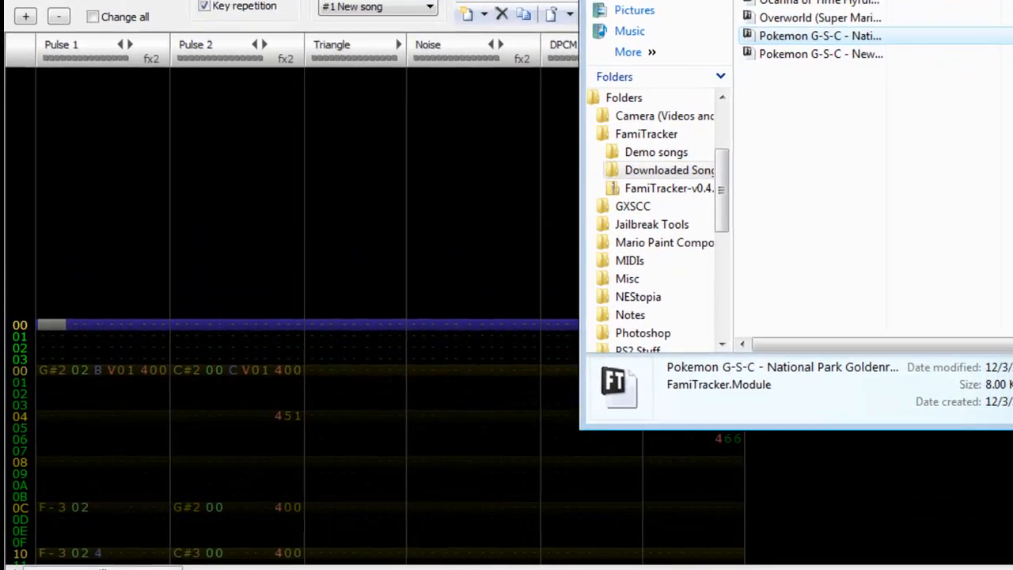
left_click(900, 72)
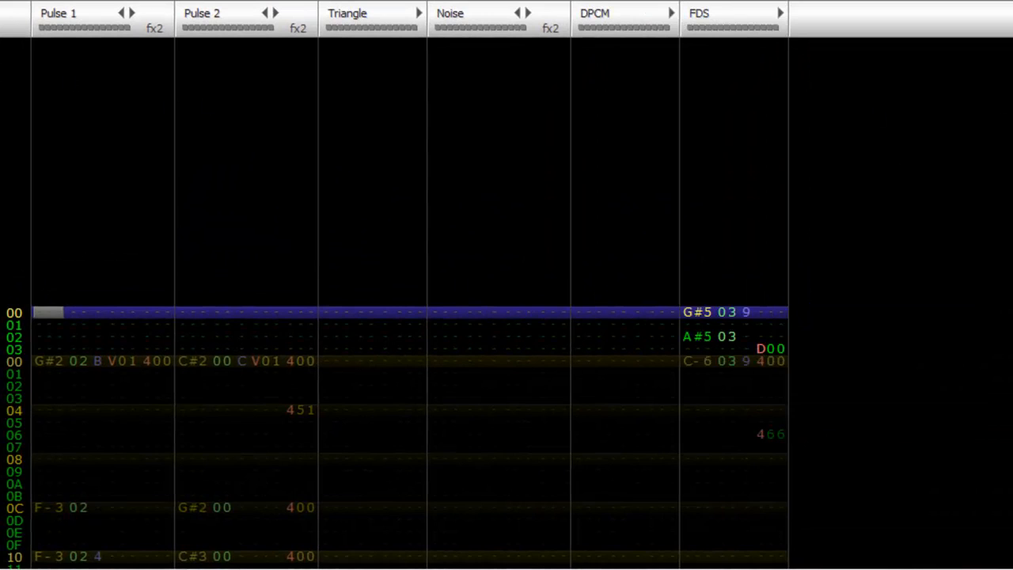
key("Down")
key("Down")
key("Down")
key("Up")
key("Up")
key("Up")
key("Down")
key("Up")
Start playback of the Goldenrod City module in the pattern editor
key("Return")
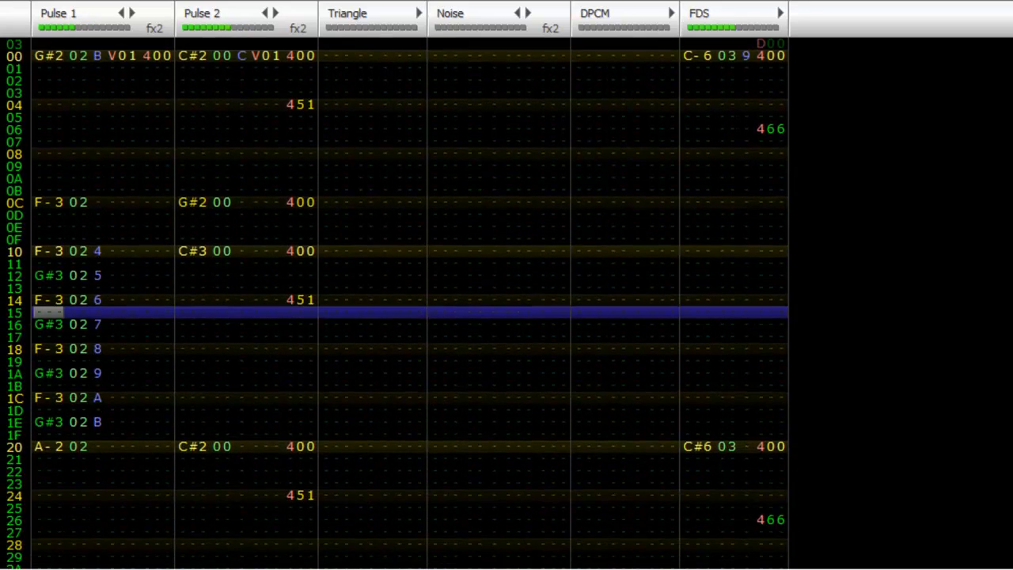